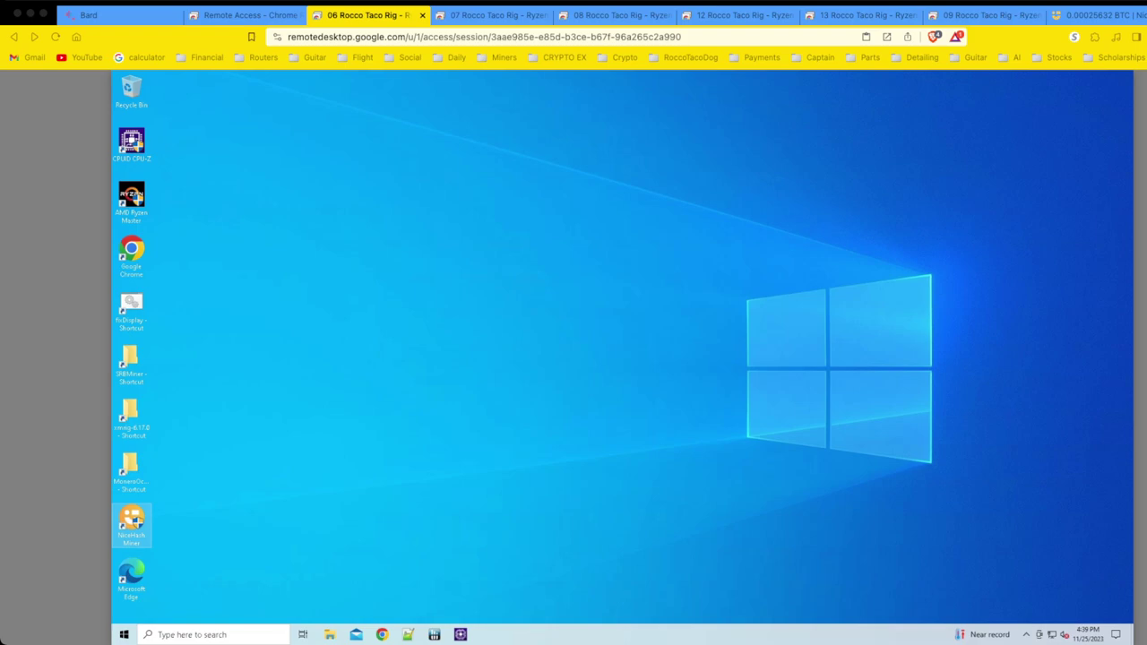
- Copy the Programs folder path from the Start in property of the NiceHash Miner desktop shortcut and close its properties unchanged
right_click(132, 525)
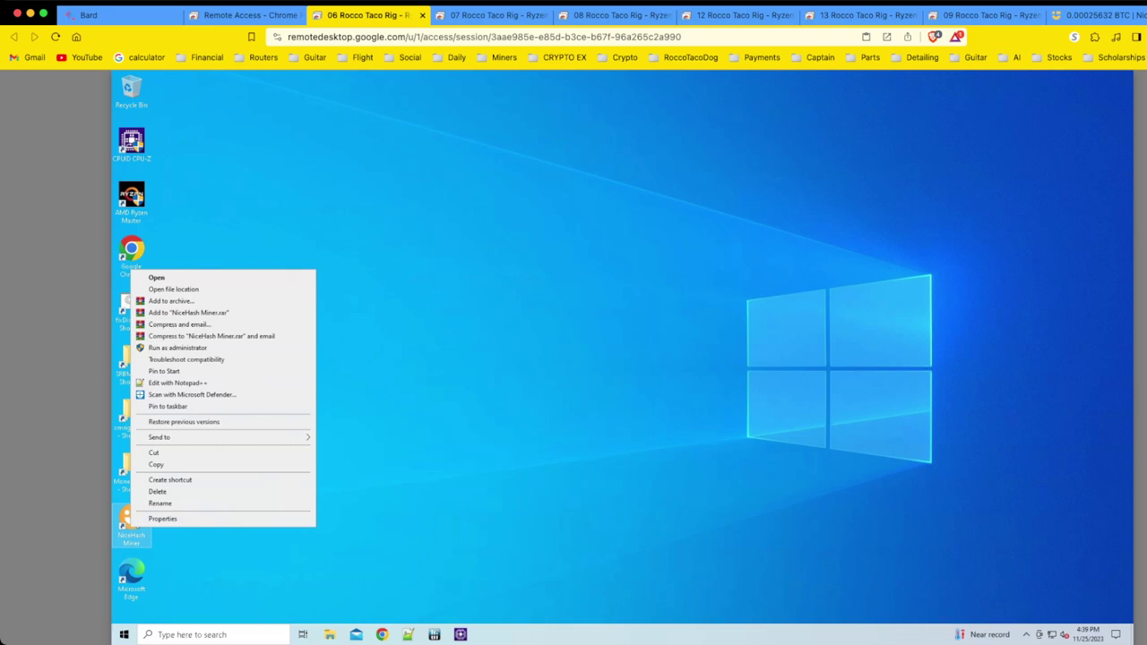
left_click(162, 518)
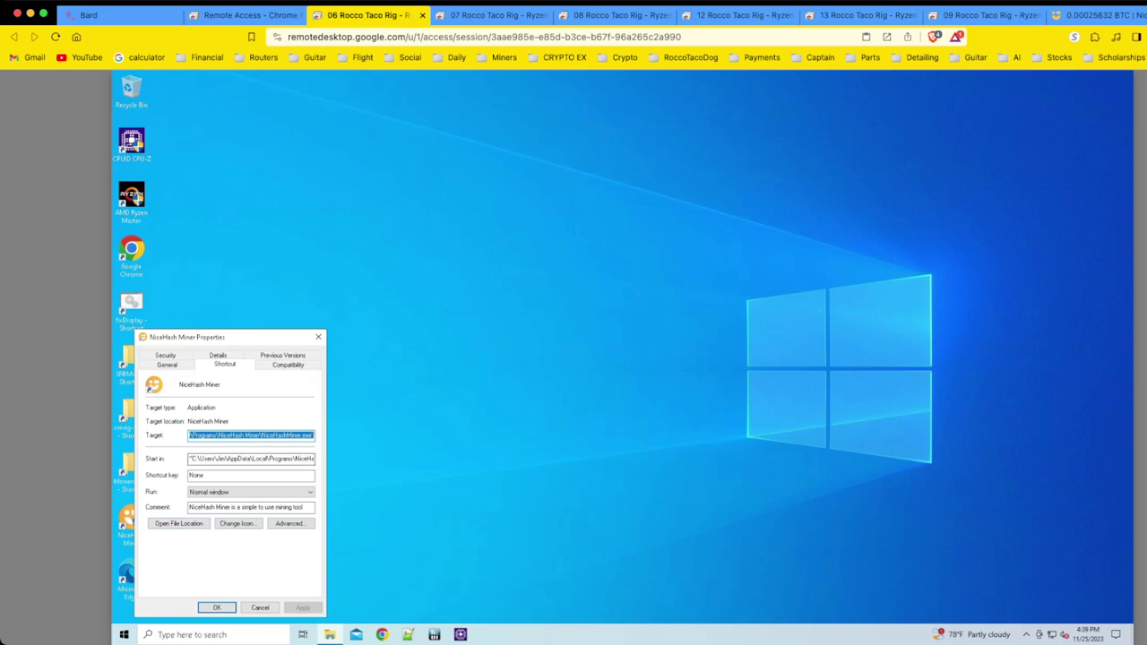
left_click_drag(190, 458, 267, 458)
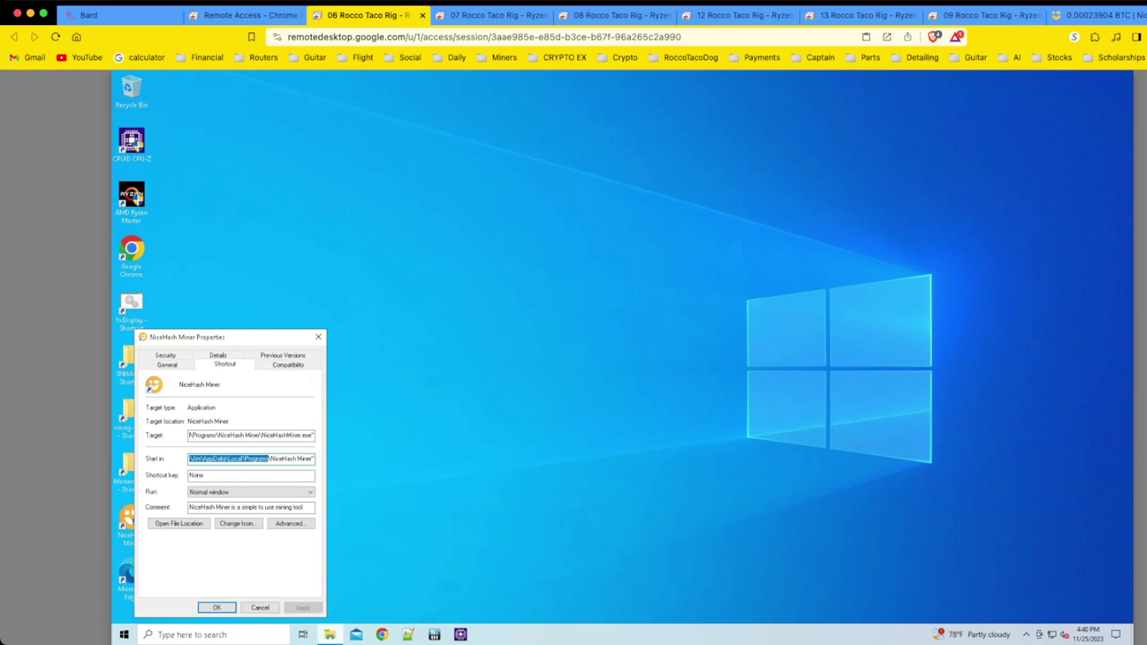
left_click(260, 607)
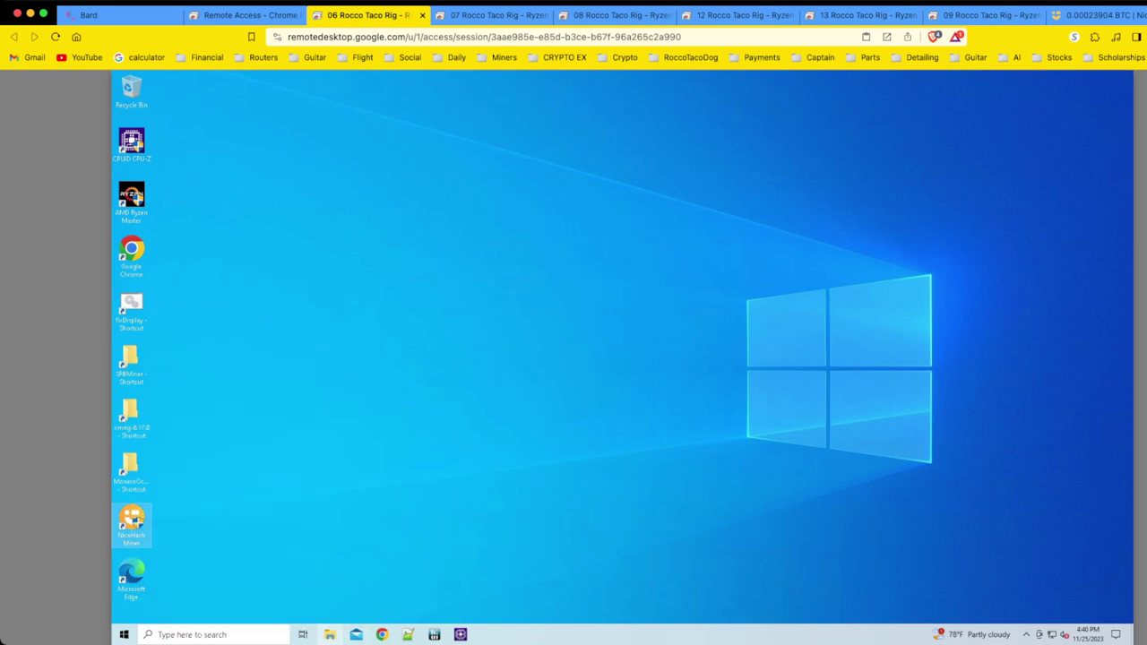
- Open File Explorer, go to the user profile's AppData\Local\Programs folder and open its NiceHash Miner subfolder
right_click(329, 635)
left_click(296, 594)
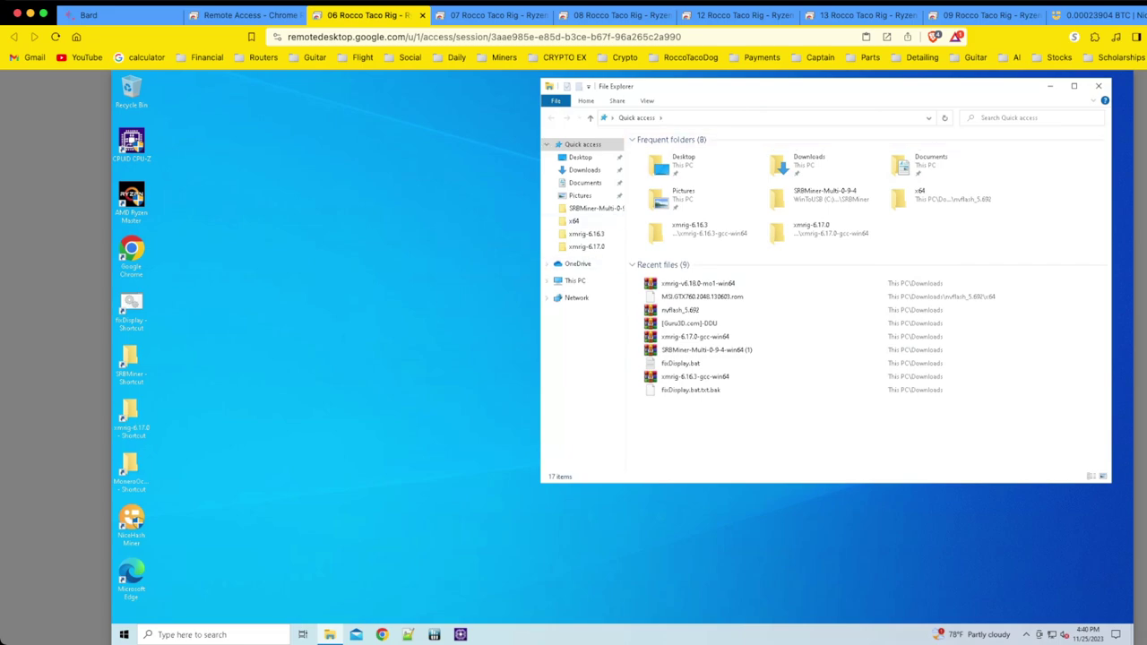
key("alt+d")
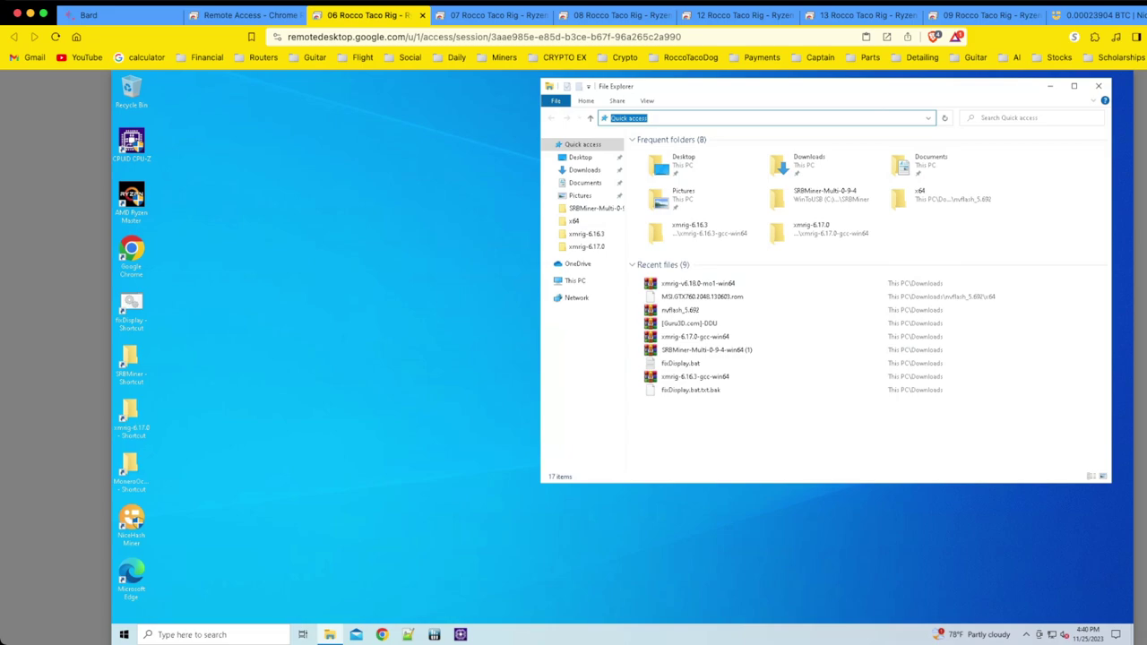
type("C:\\Users\\Jim\\AppData\\Local\\Programs")
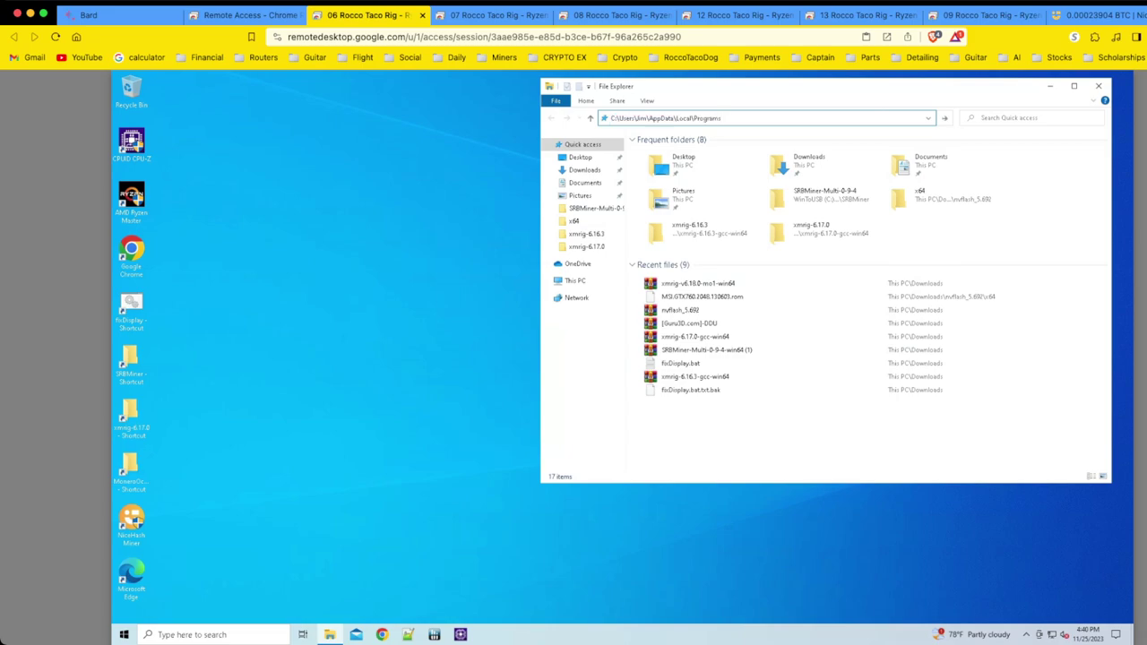
key("Return")
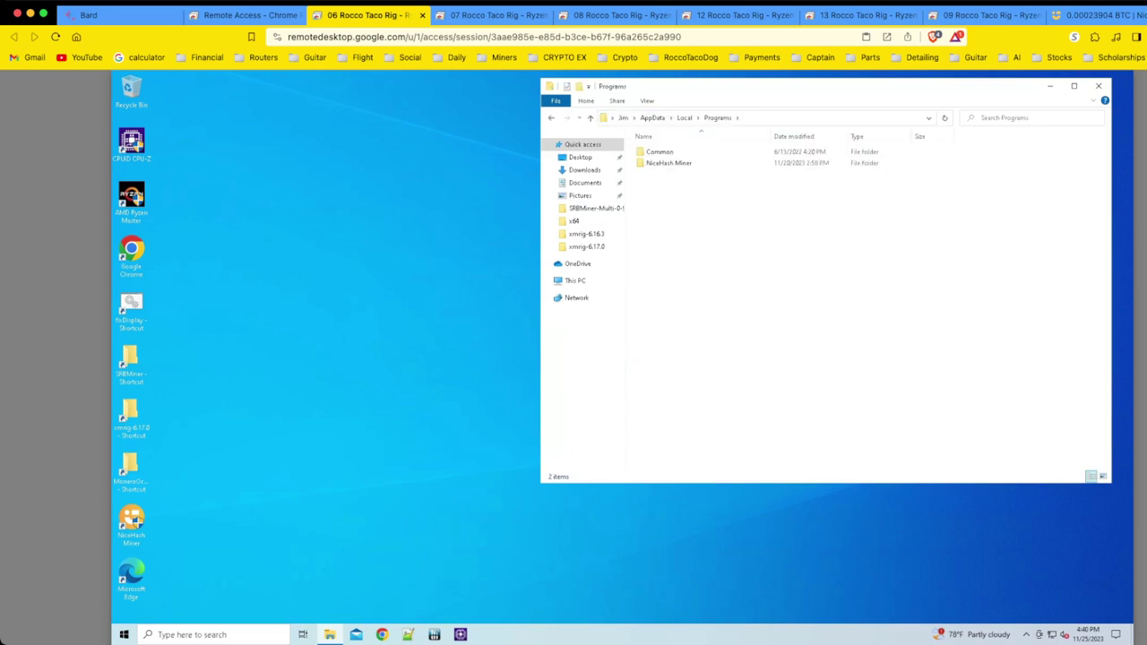
double_click(669, 163)
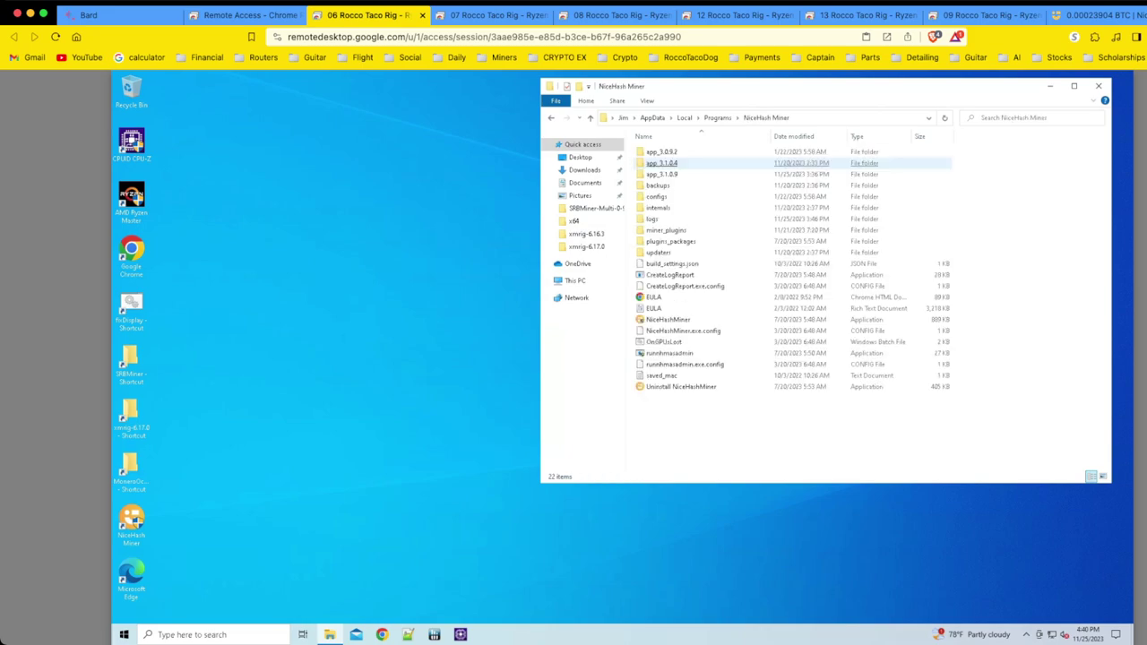
- Set the NiceHashMiner application to "Run this program as an administrator" in its compatibility properties and apply the setting
left_click(664, 164)
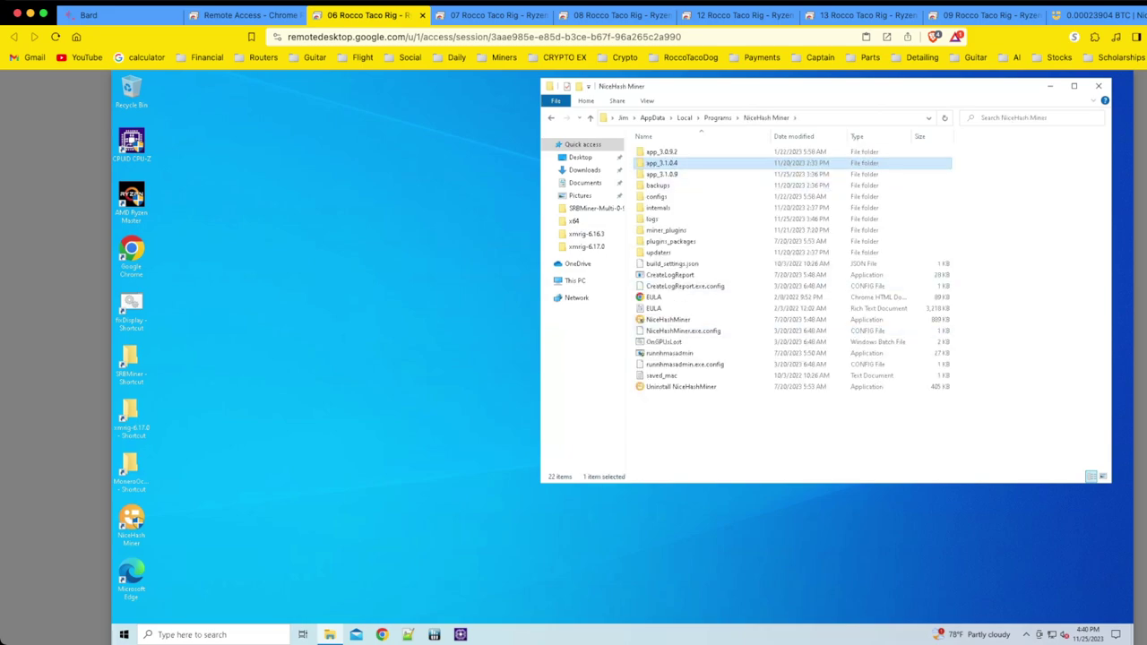
right_click(653, 322)
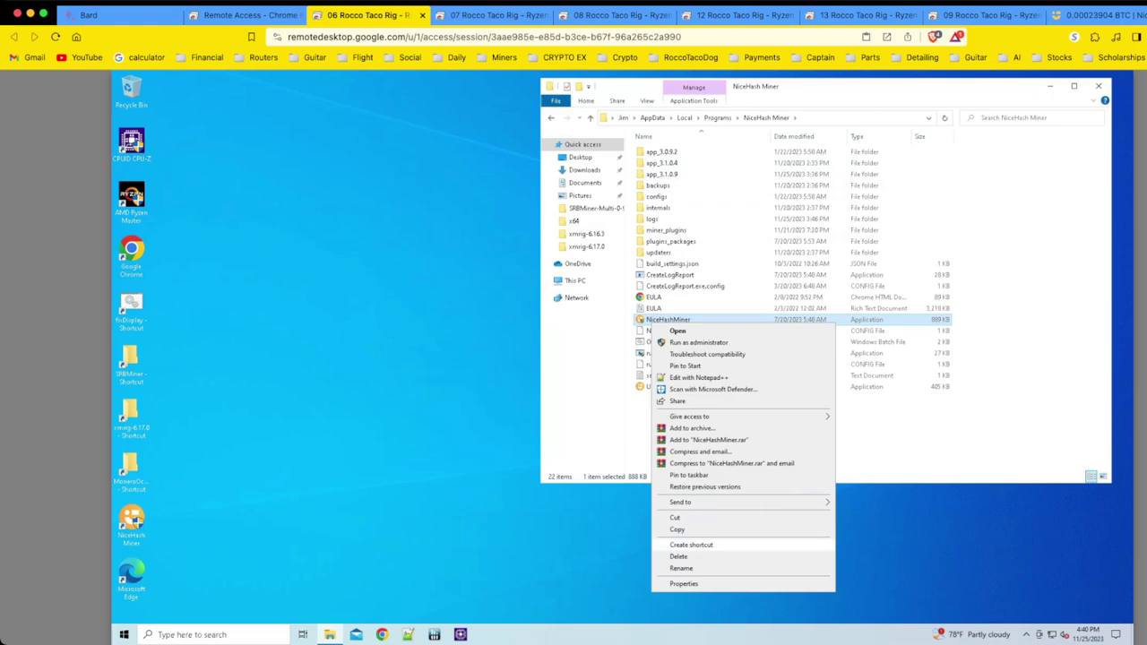
left_click(684, 584)
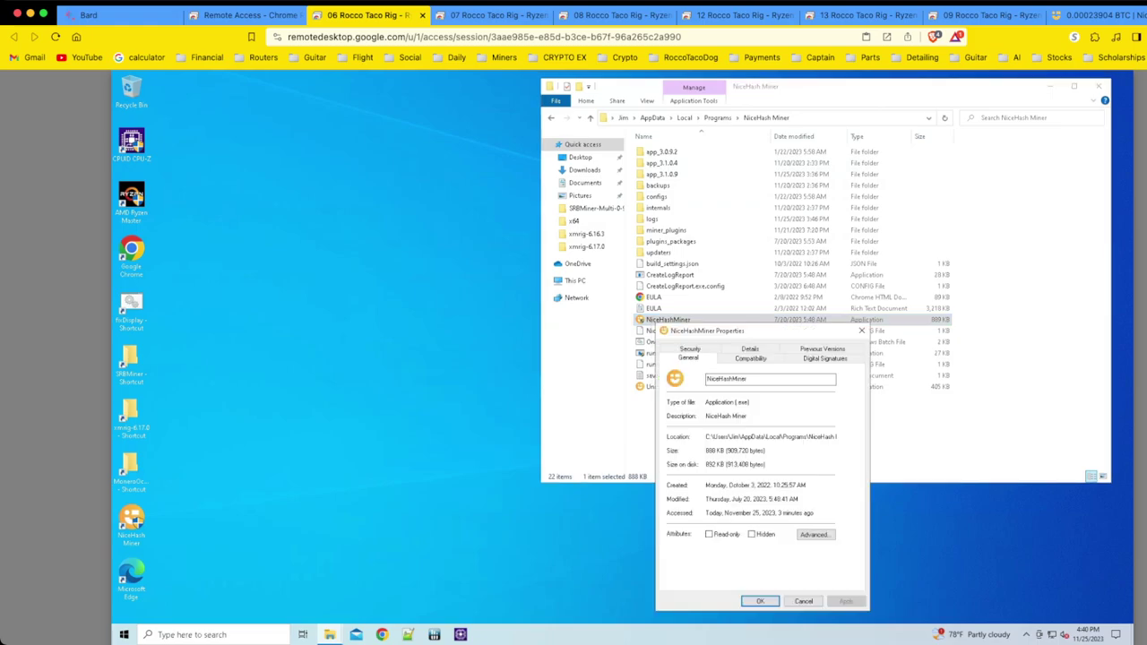
left_click(751, 358)
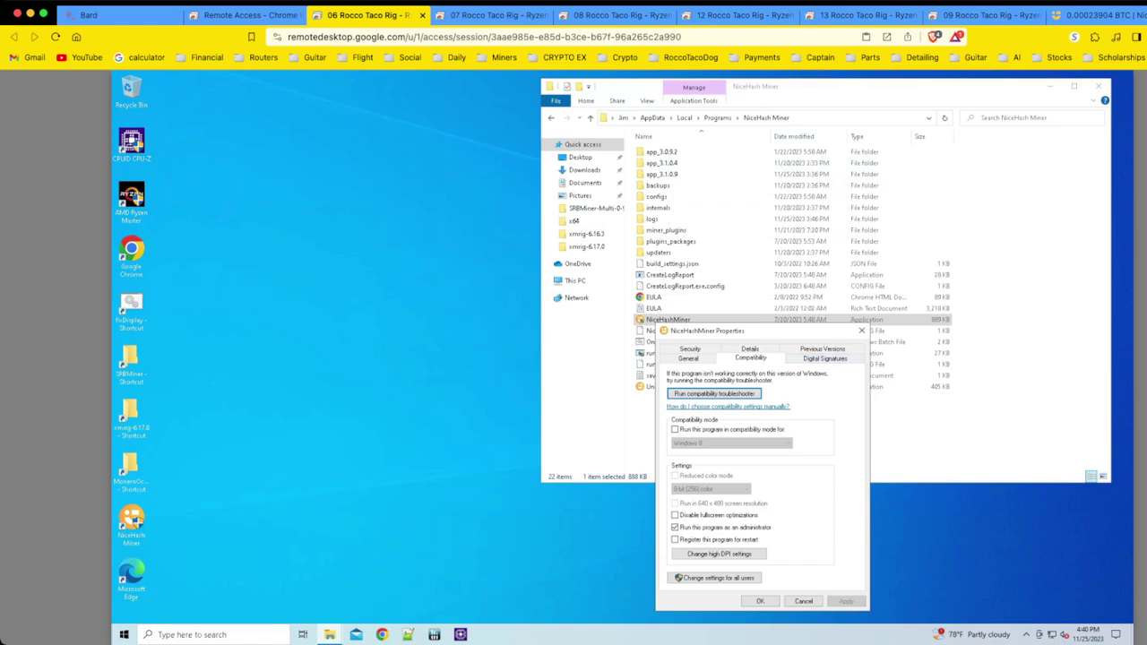
left_click(675, 527)
key("alt+a")
key("Return")
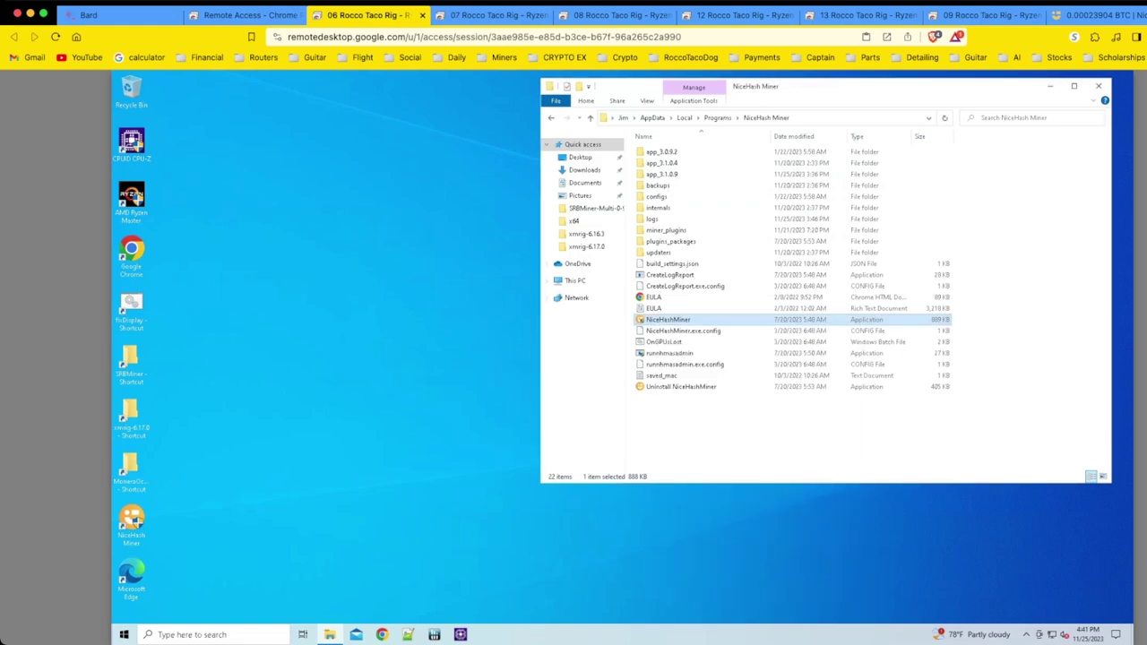
- Launch NiceHash Miner from its desktop shortcut, allow it to make changes to the device, and start mining
left_click(131, 525)
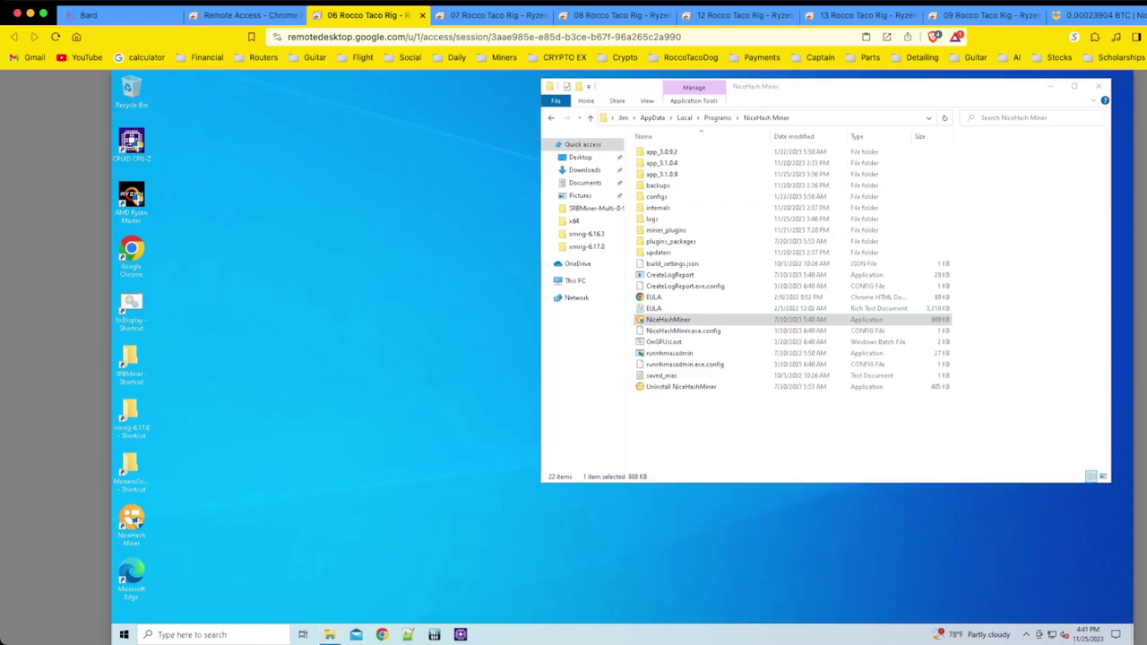
double_click(130, 525)
left_click(568, 423)
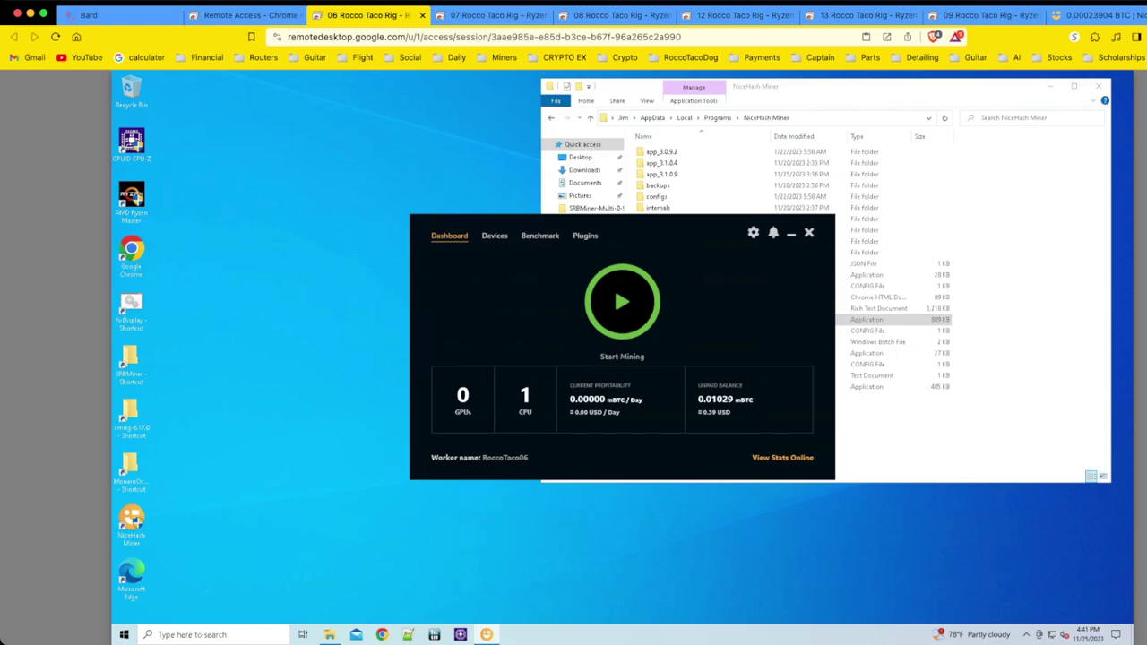
left_click(622, 301)
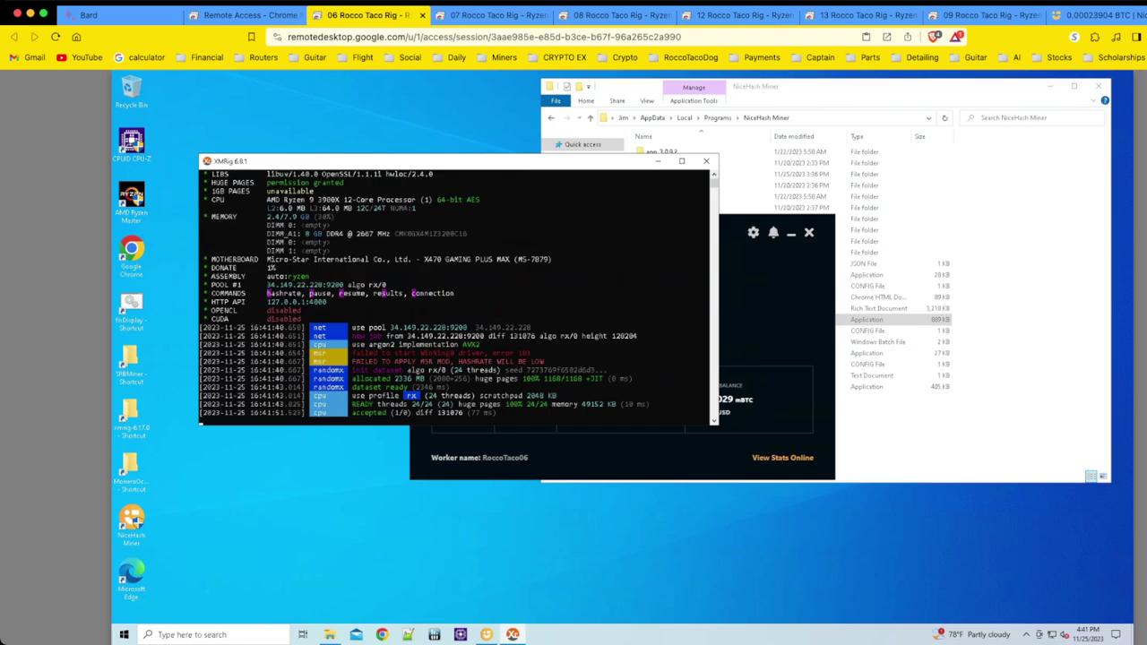
- Open the XMRig miner process's properties from Task Manager and accept its compatibility settings with "Run this program as an administrator" enabled
right_click(578, 635)
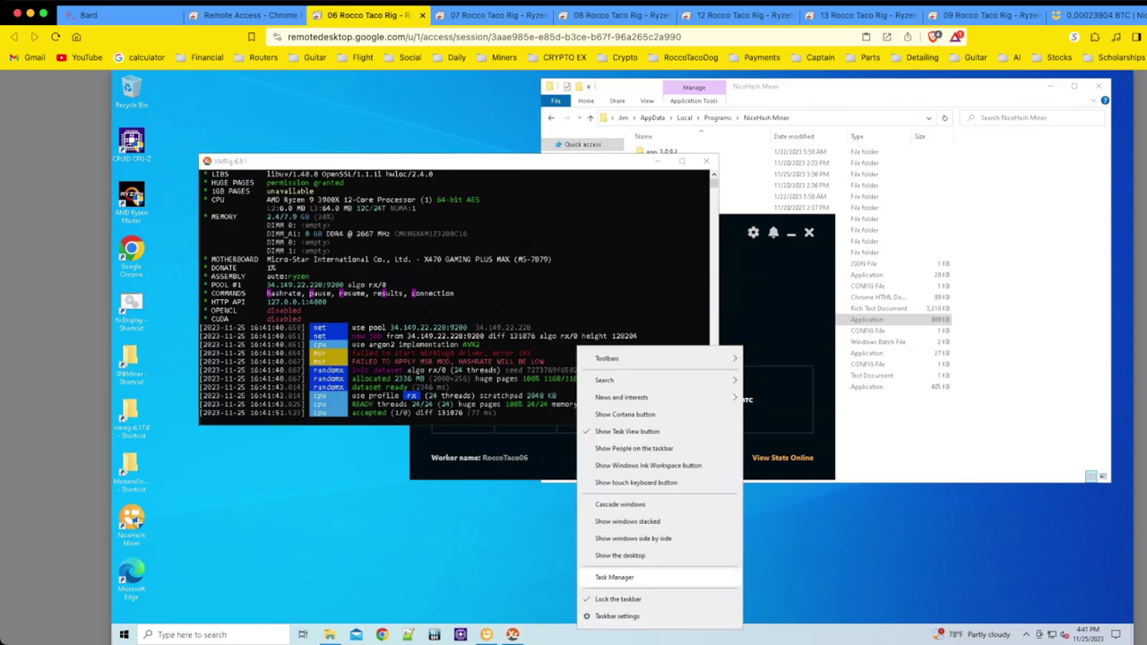
left_click(618, 577)
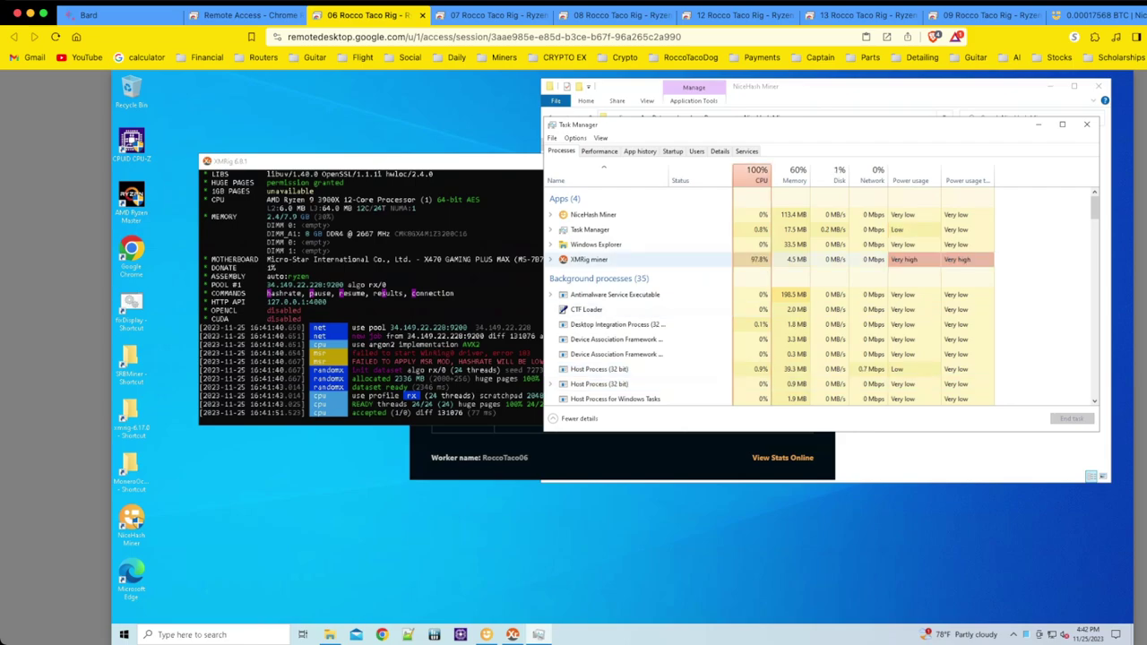
left_click(550, 259)
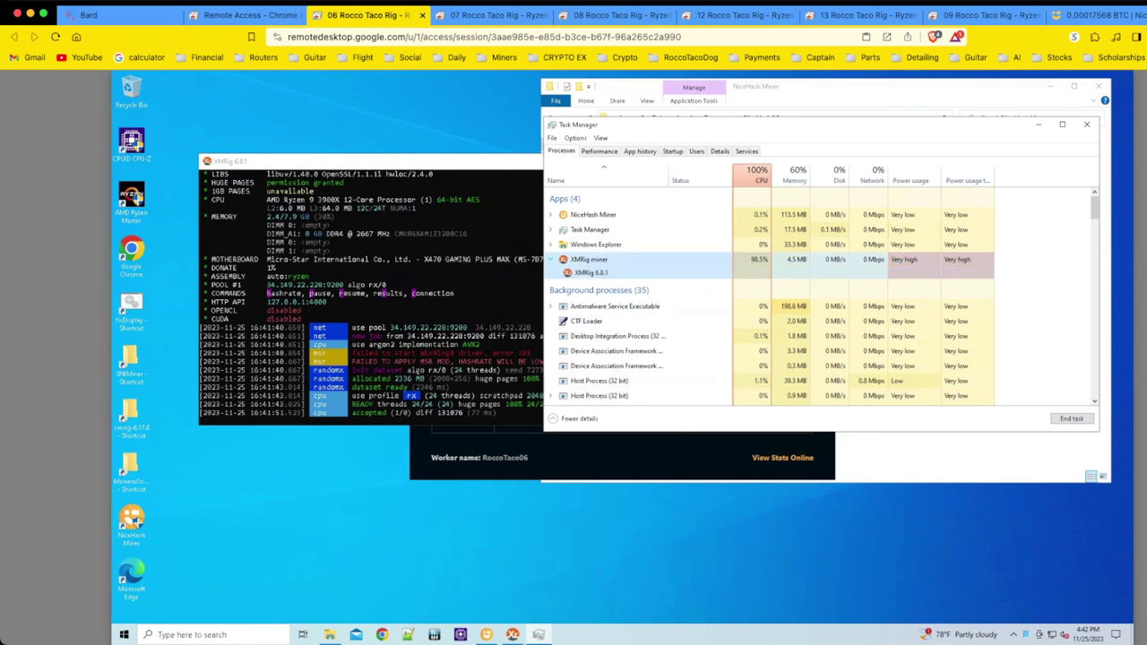
right_click(593, 270)
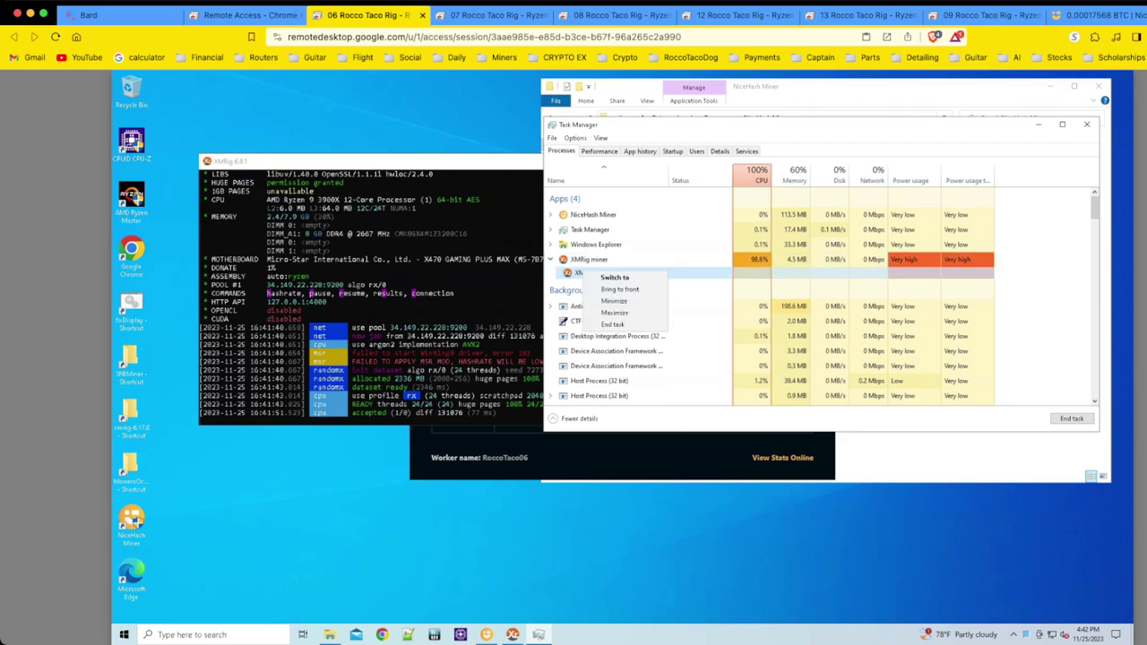
key("Escape")
right_click(595, 260)
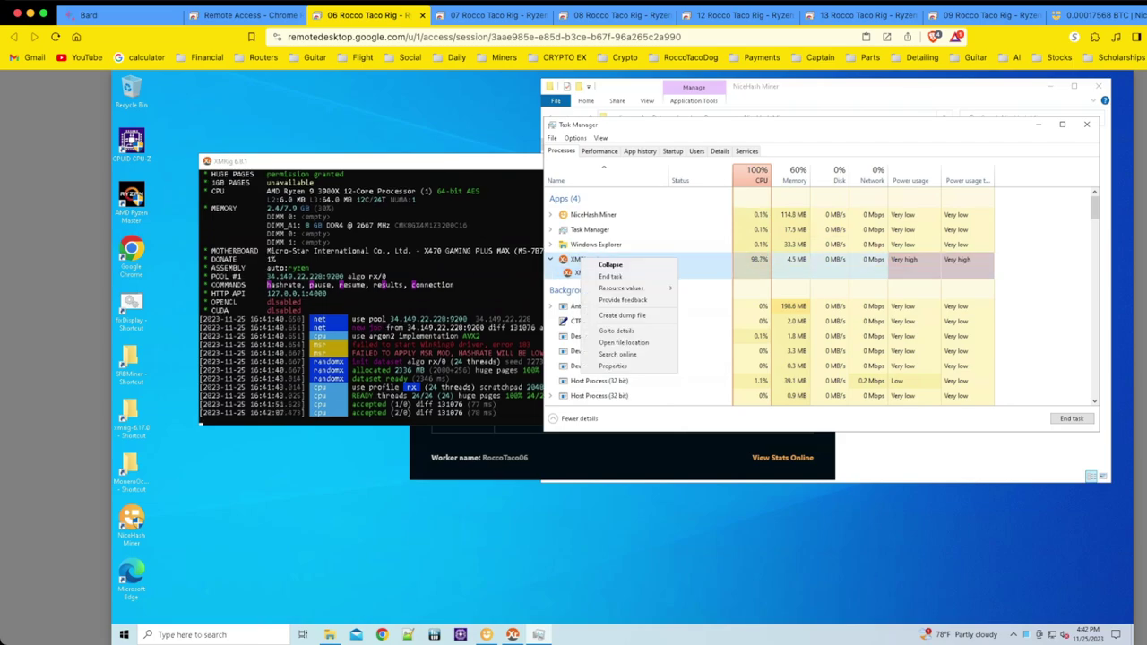
left_click(614, 366)
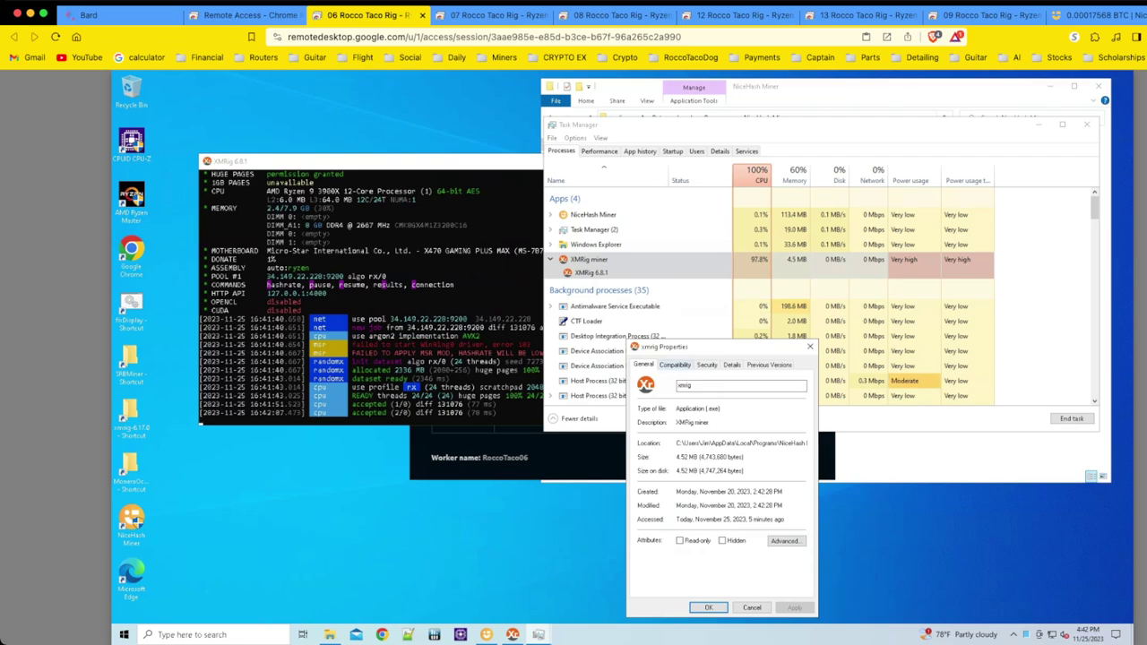
left_click(675, 365)
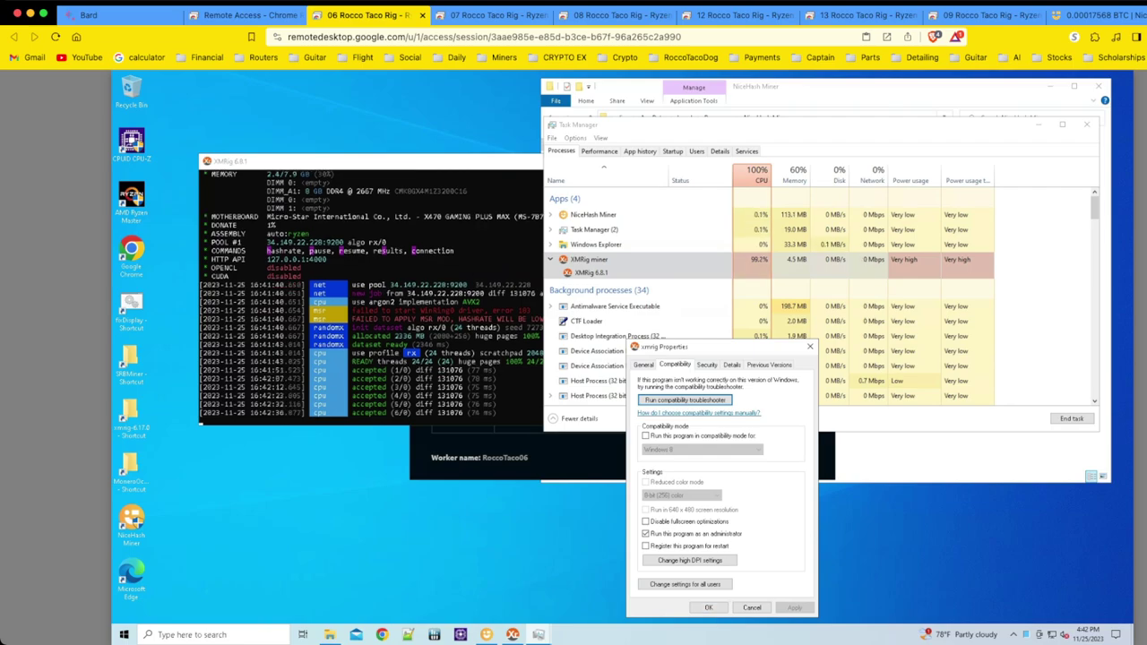
left_click(708, 608)
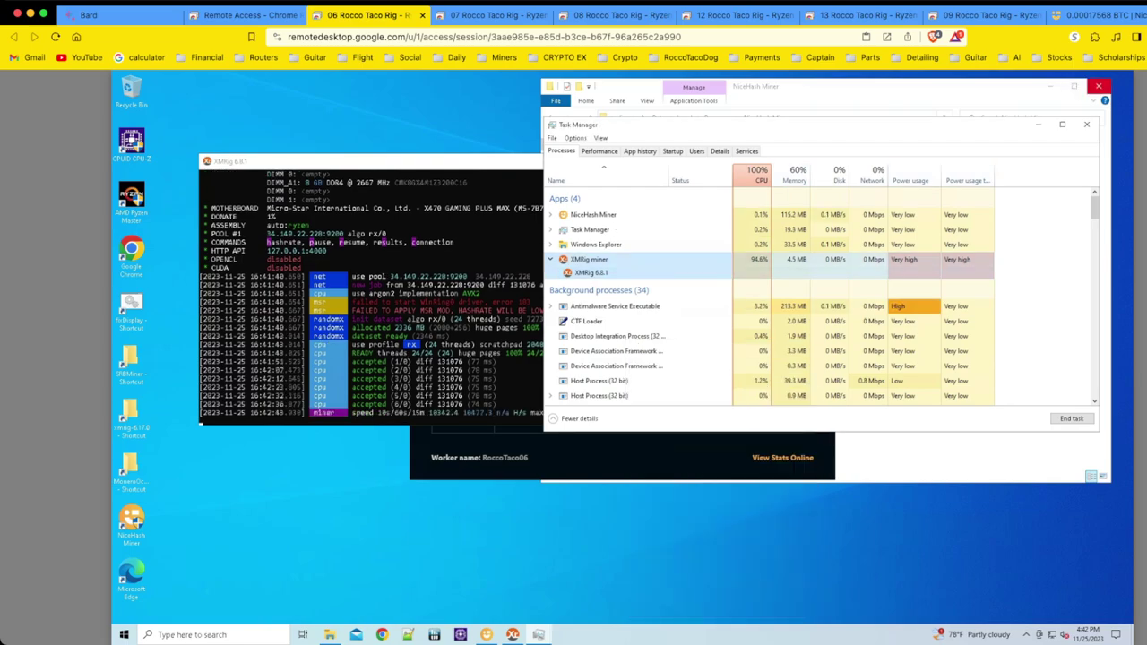
- Close the File Explorer and Task Manager windows, and stop mining and exit NiceHash Miner
left_click(1099, 86)
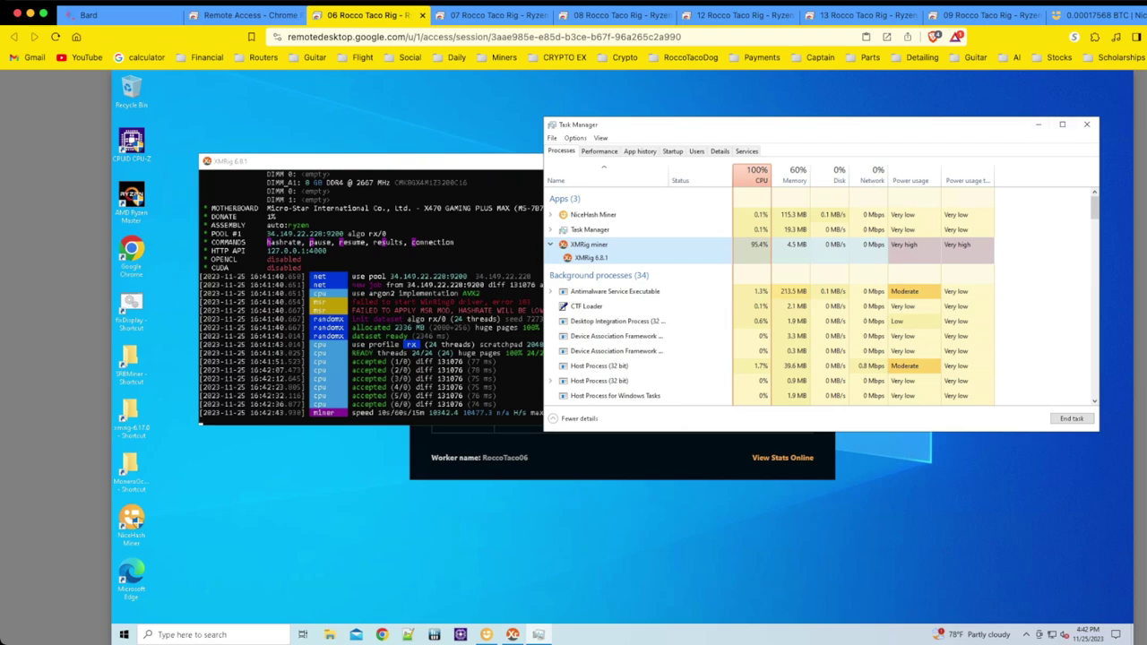
left_click(1086, 124)
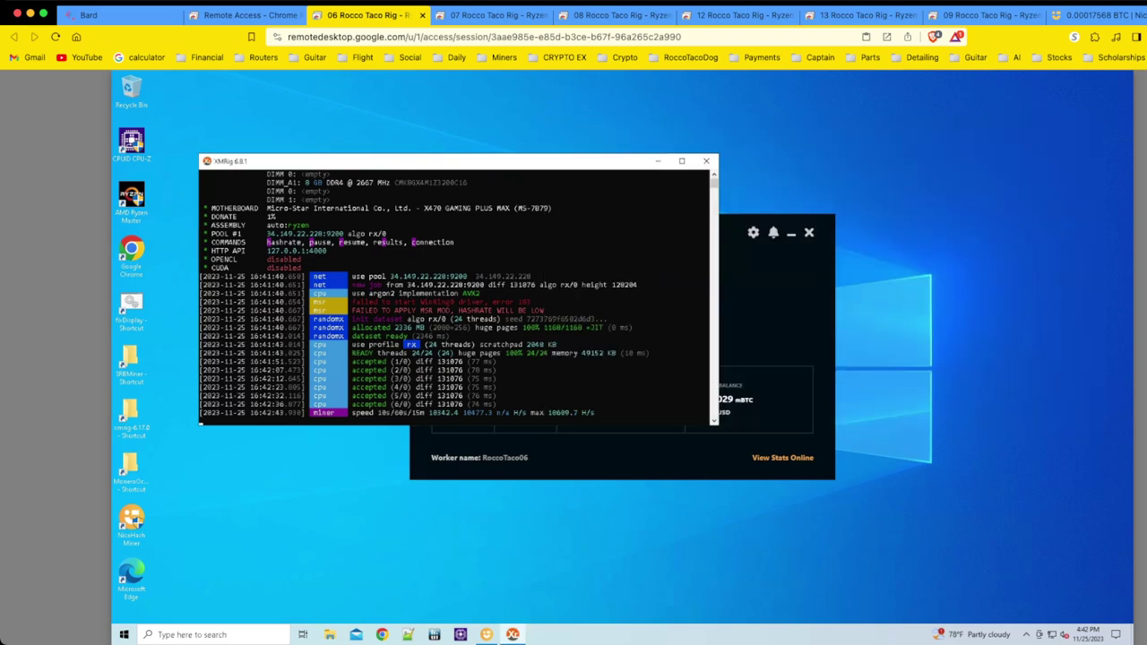
left_click(614, 285)
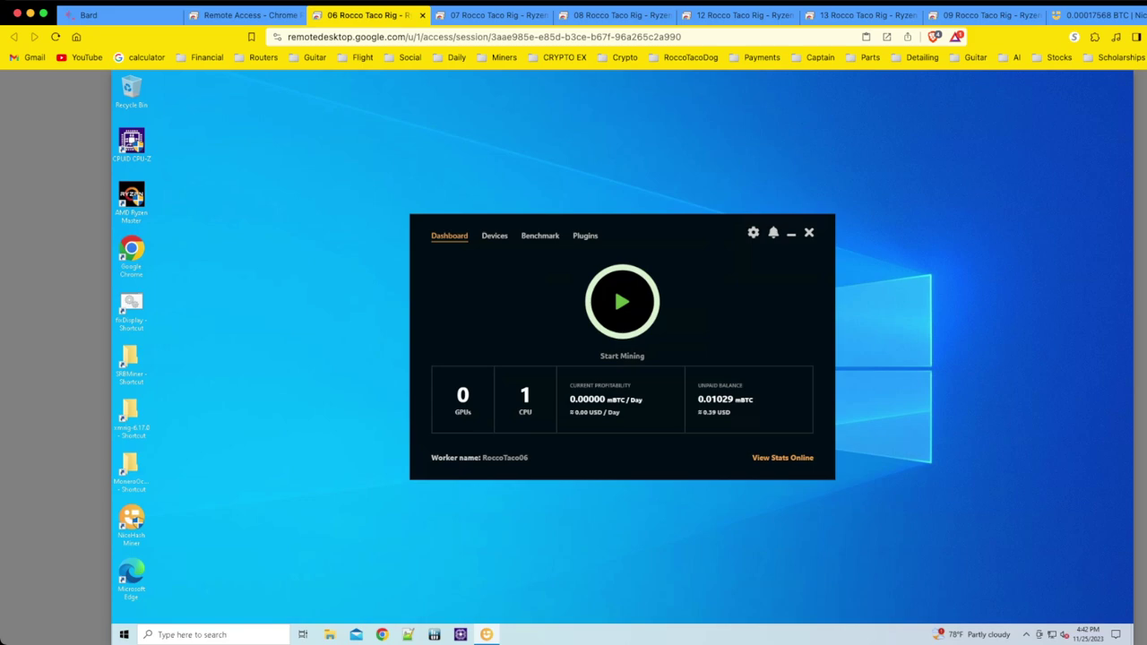
left_click(808, 232)
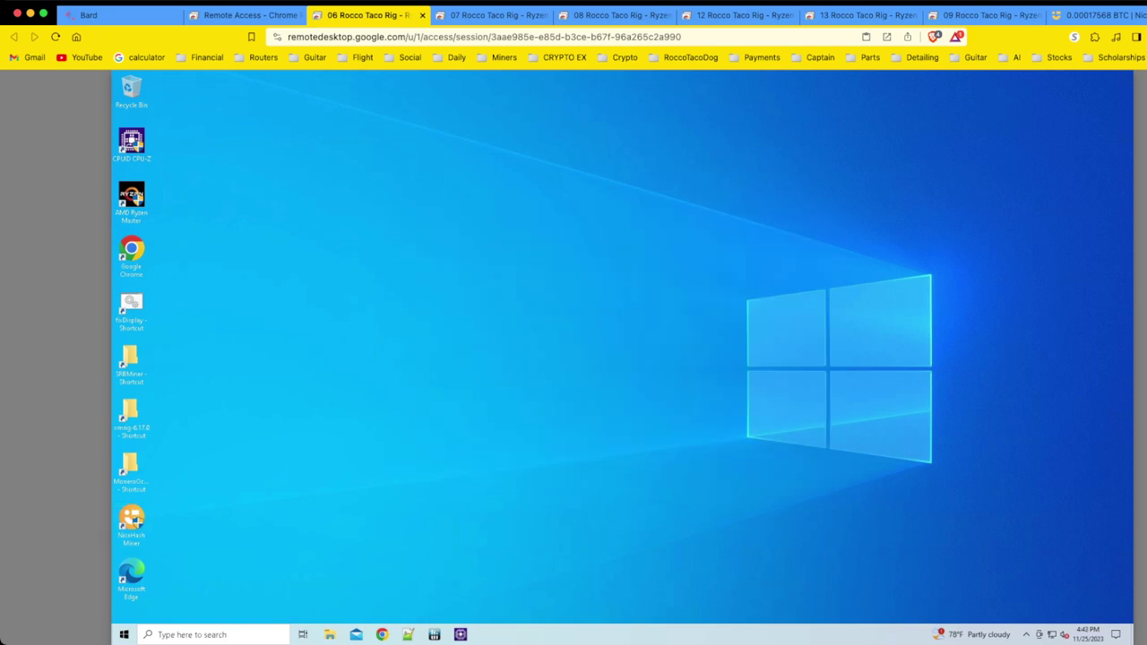
- Relaunch NiceHash Miner with permission to make changes to the device, and stop and restart its mining
double_click(131, 524)
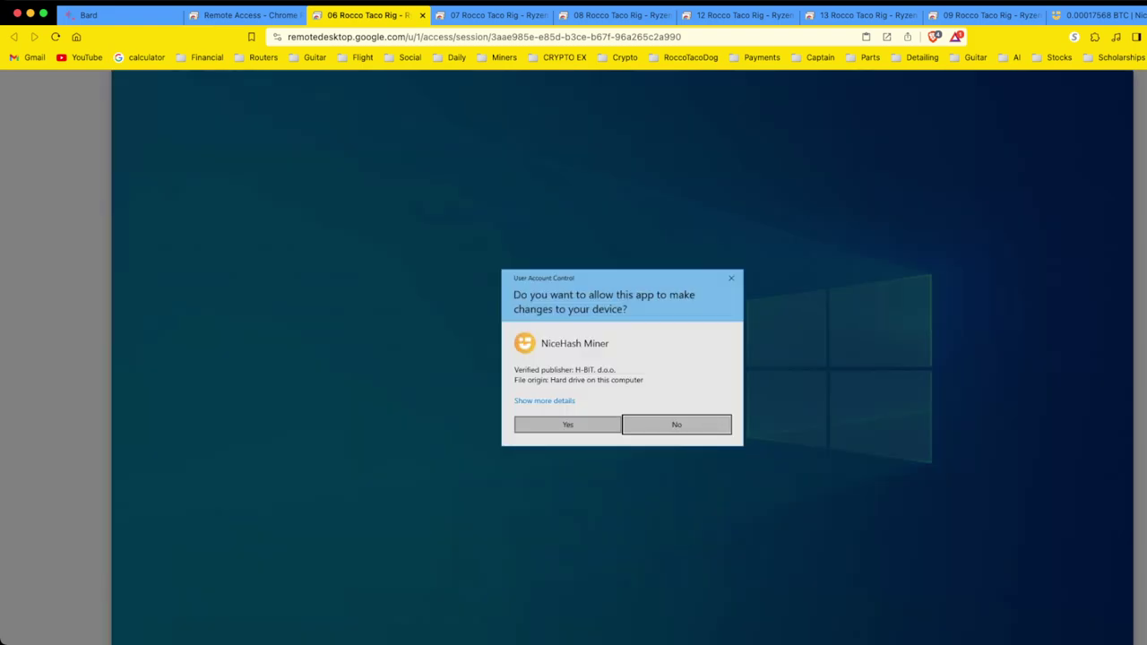
left_click(568, 424)
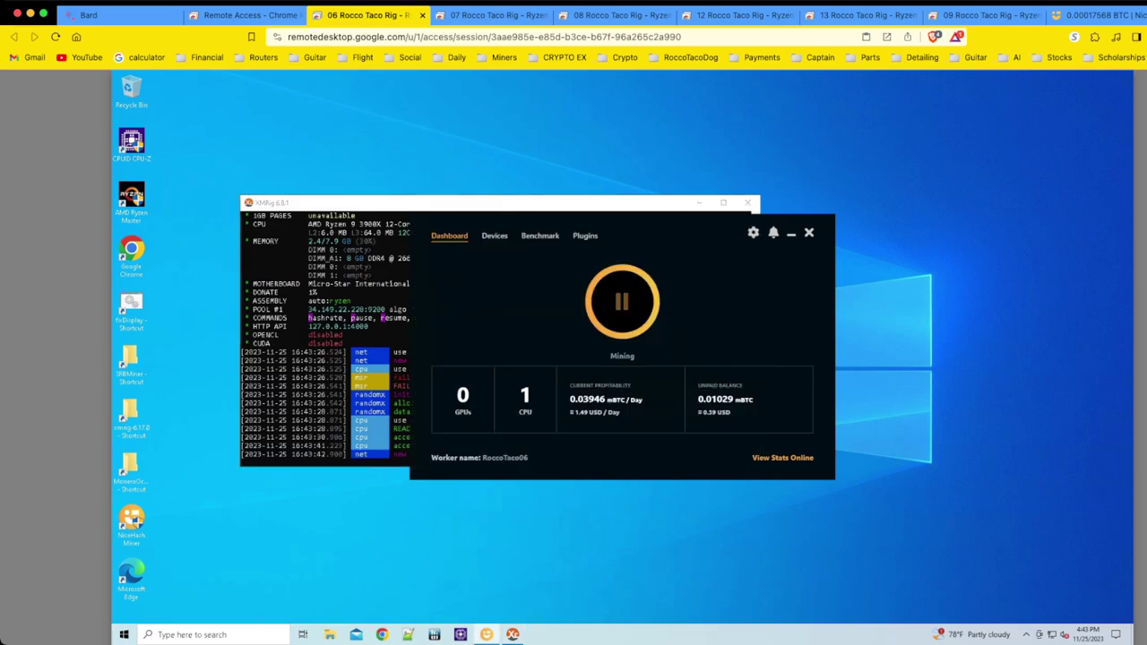
left_click(614, 285)
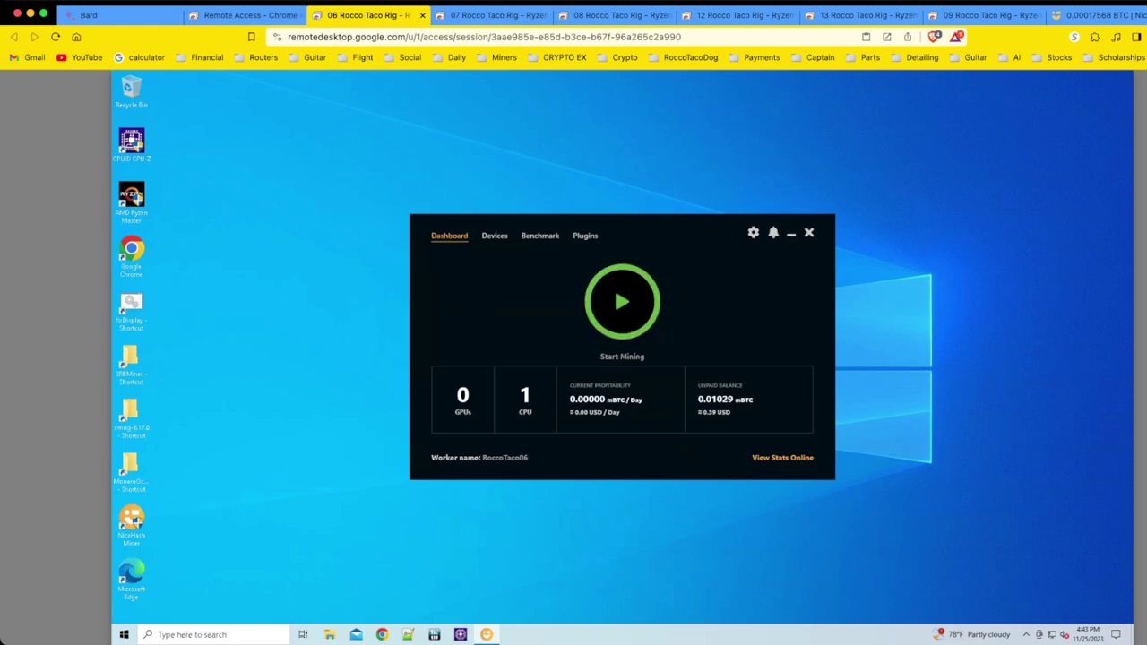
left_click(622, 301)
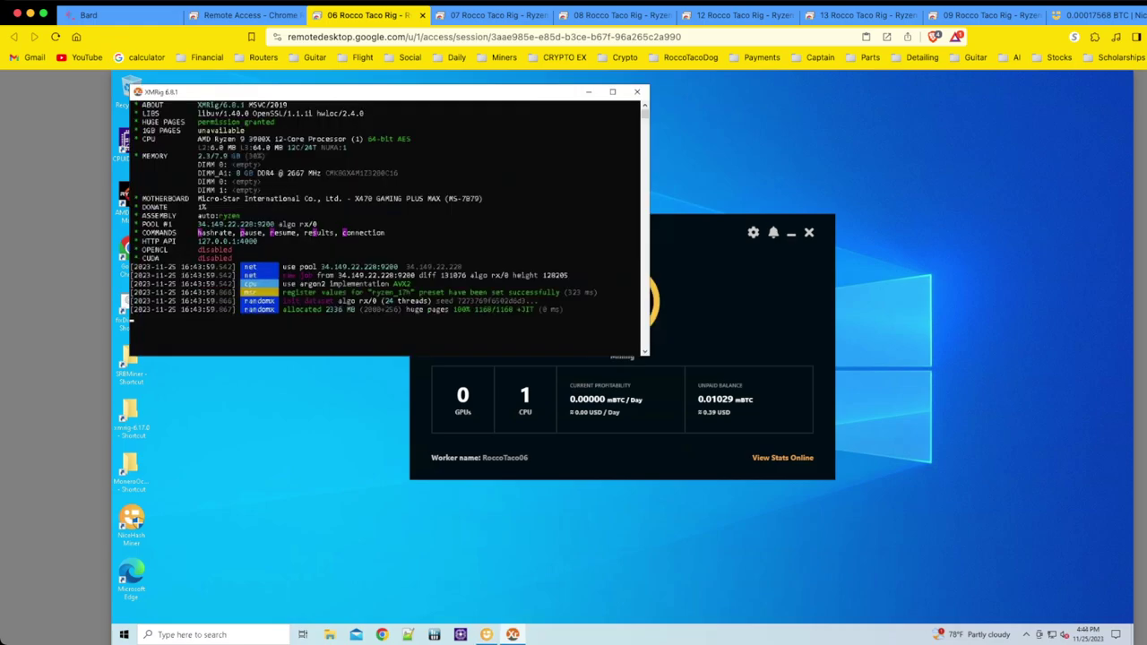